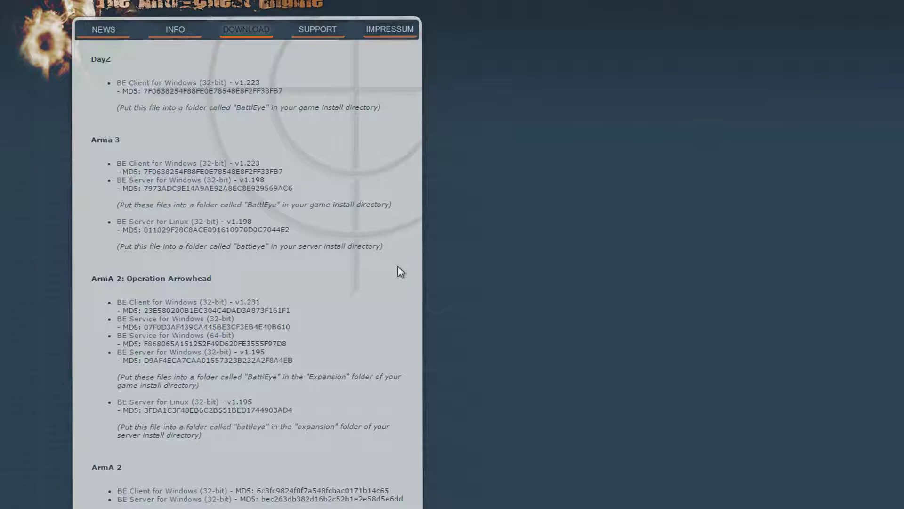
Step: Download the ArmA 2: Operation Arrowhead BE Client DLL, keep it despite the warning, and open Explorer
left_click(222, 301)
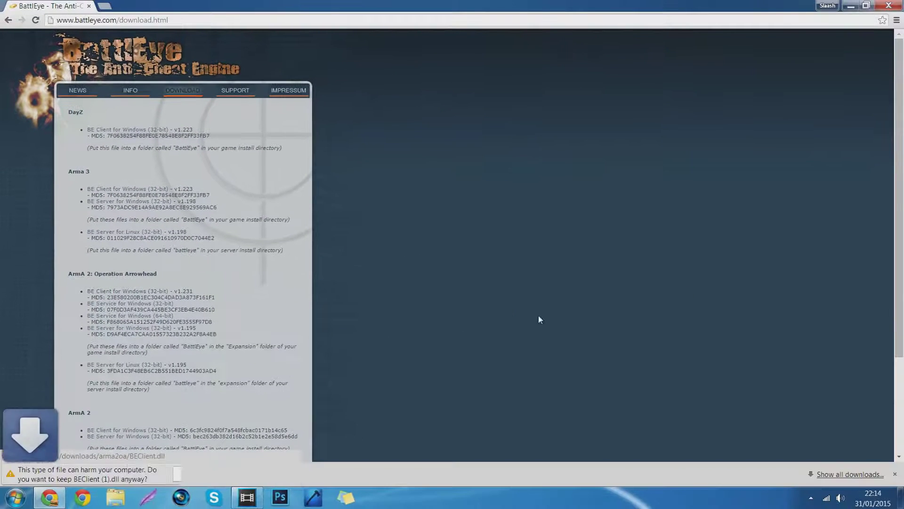
left_click(183, 480)
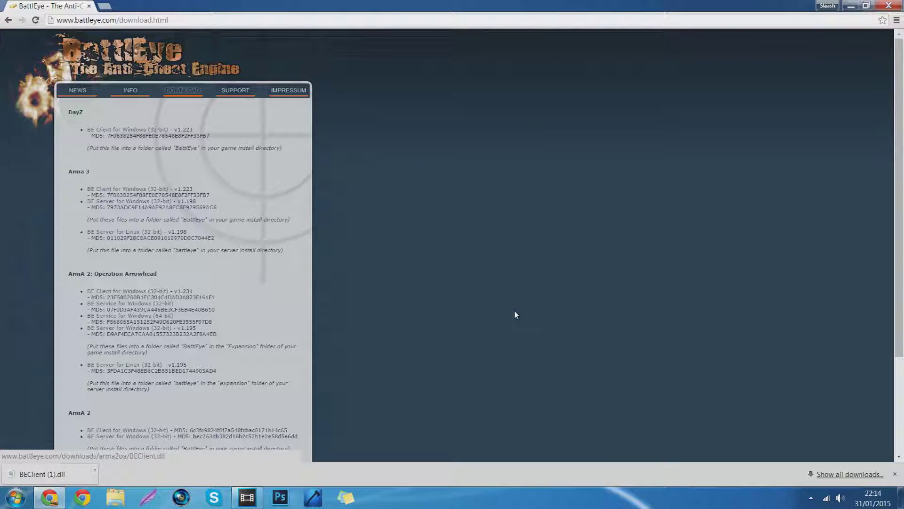
left_click(116, 501)
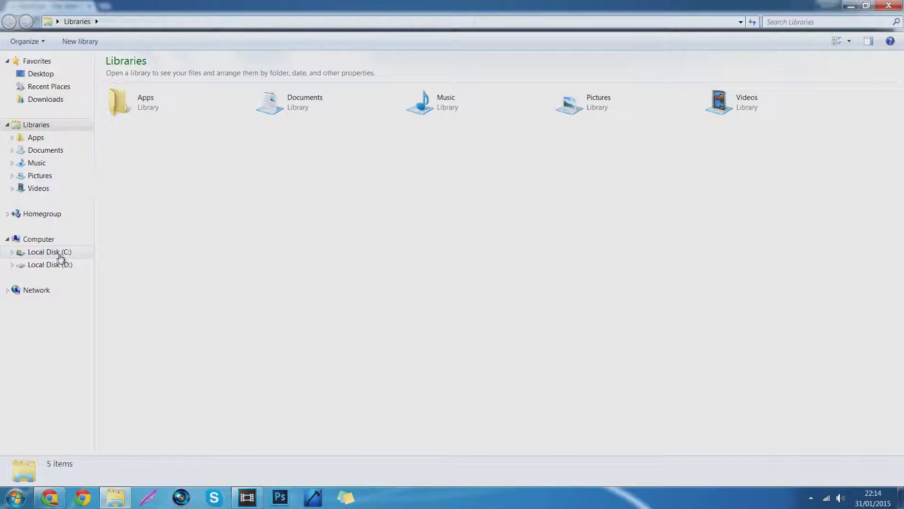
Step: Browse C:\Program Files (x86), then show the contents of Local Disk (D:)
left_click(33, 254)
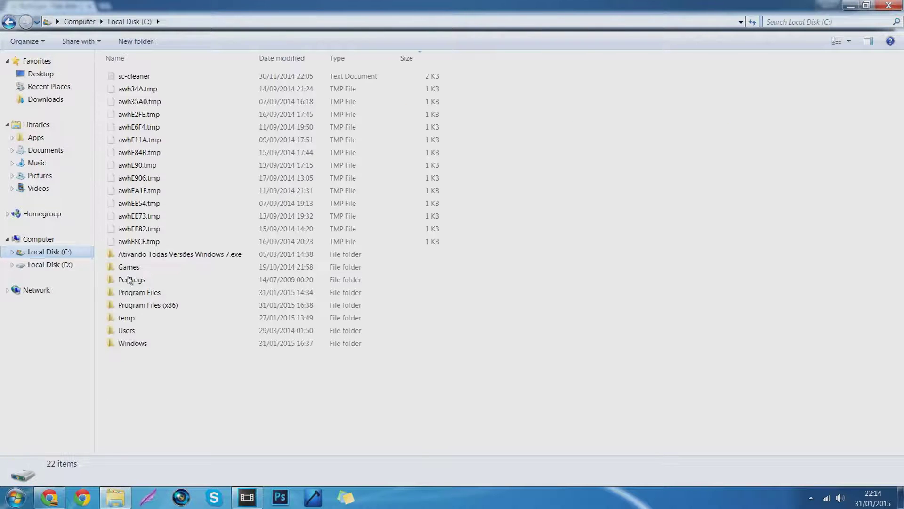
double_click(160, 306)
left_click(66, 255)
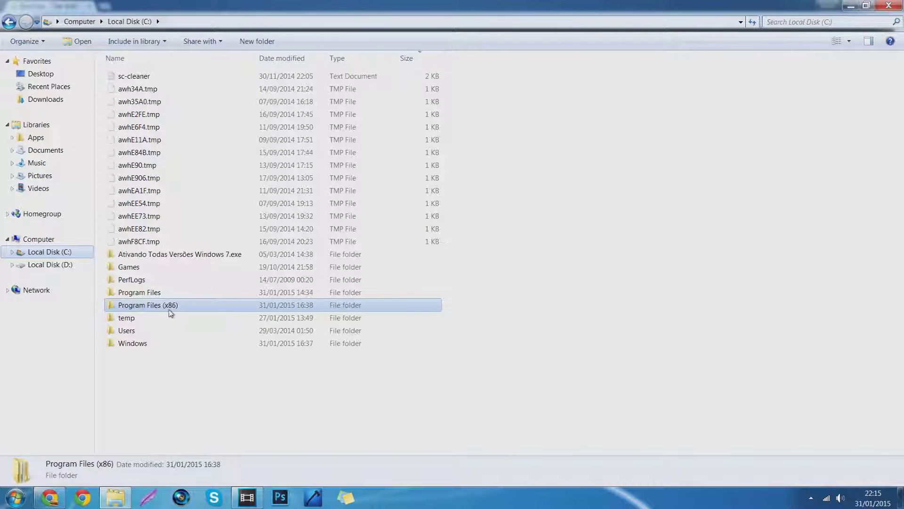
double_click(140, 307)
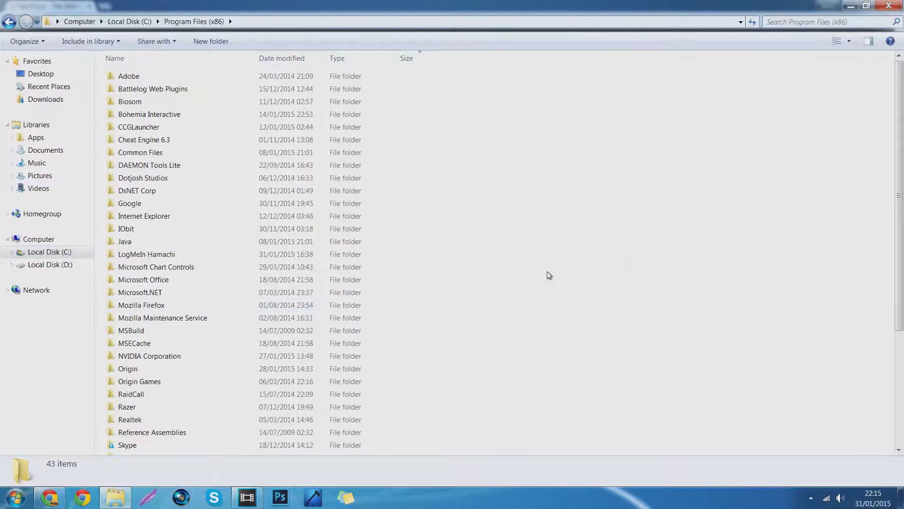
scroll(163, 270, "down", 3)
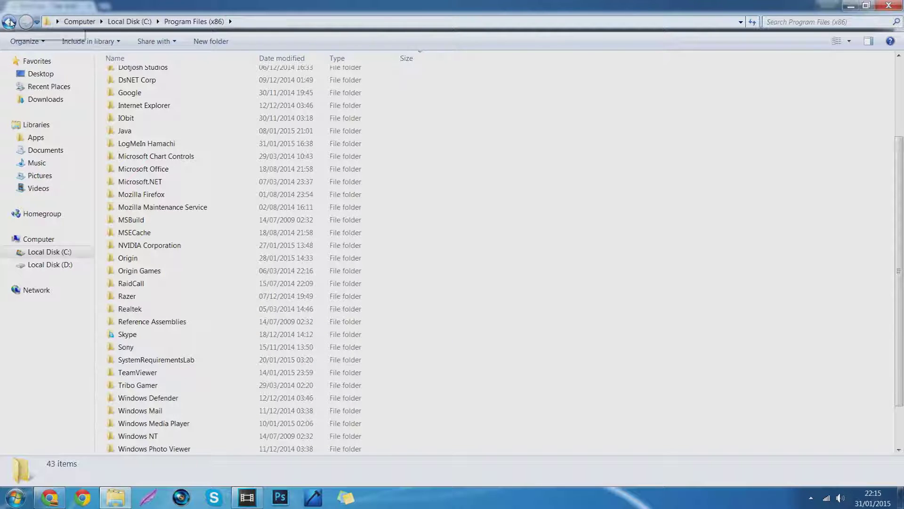
left_click(26, 268)
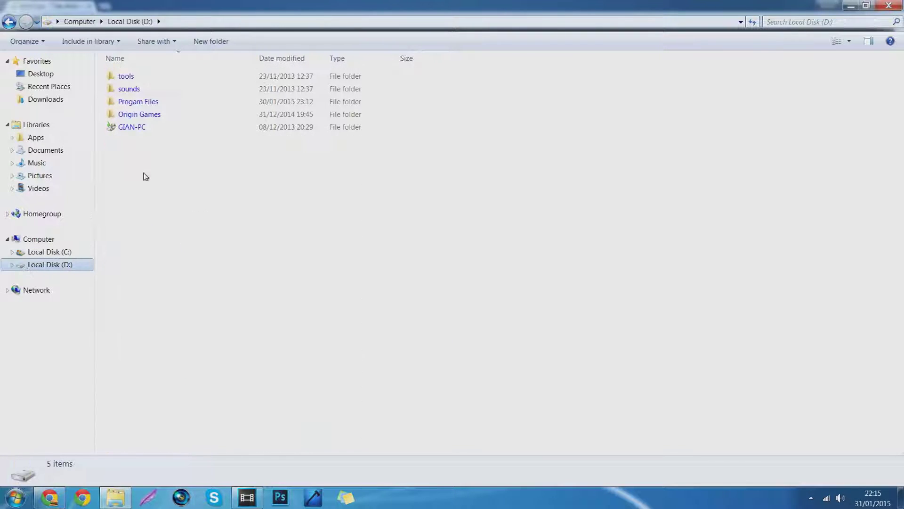
Step: Navigate to D:\Progam Files\Steam\steamapps\common\Arma 2
double_click(137, 101)
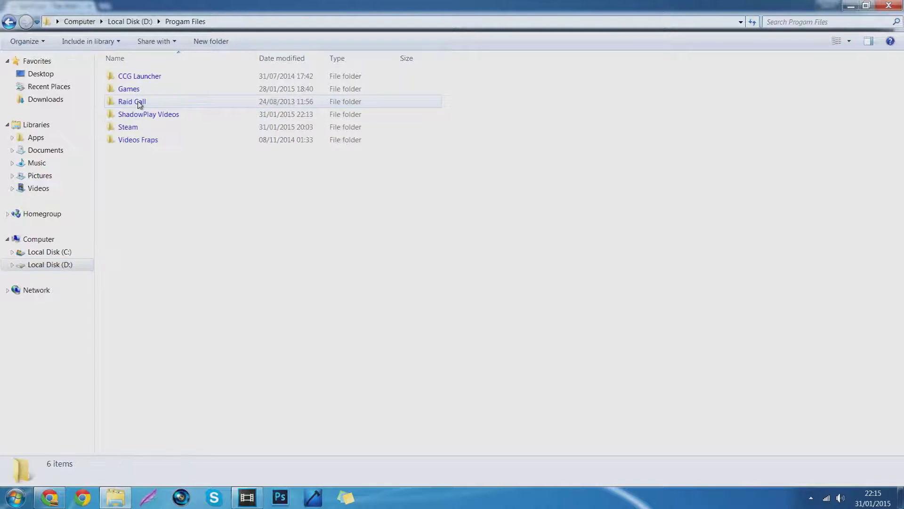
double_click(143, 130)
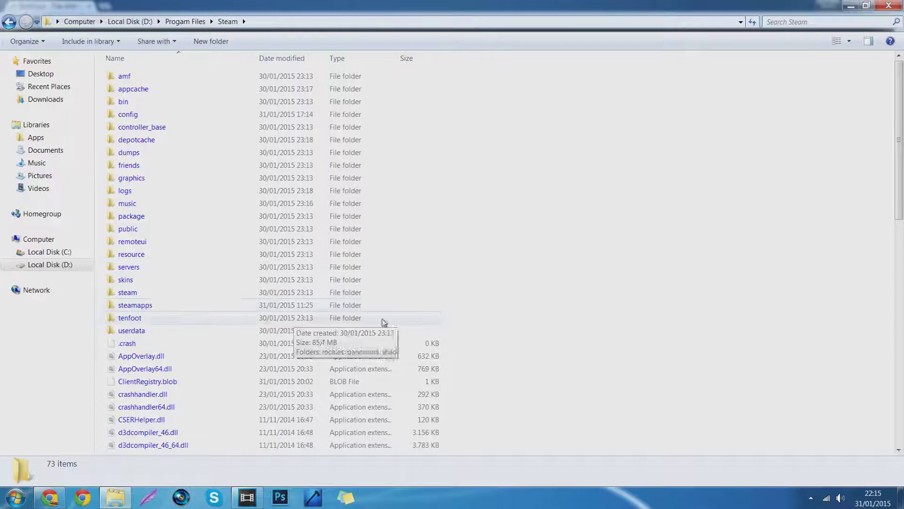
double_click(114, 308)
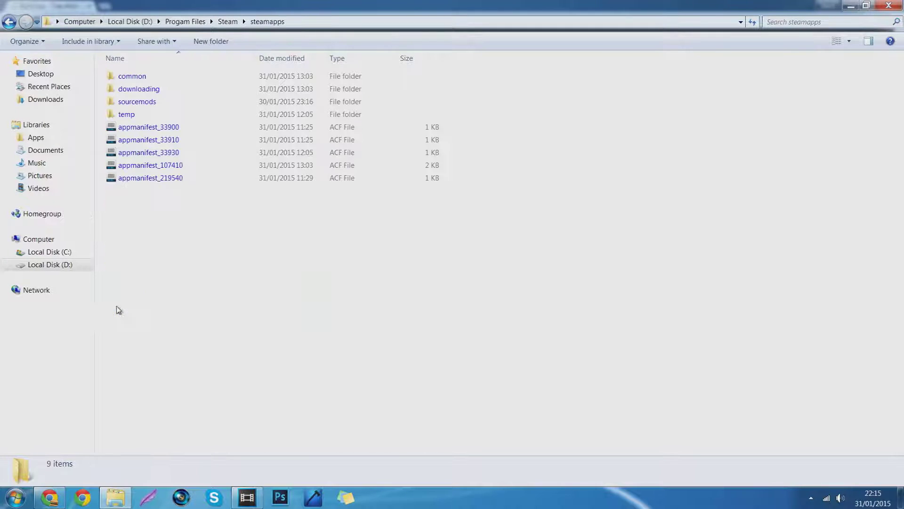
double_click(161, 78)
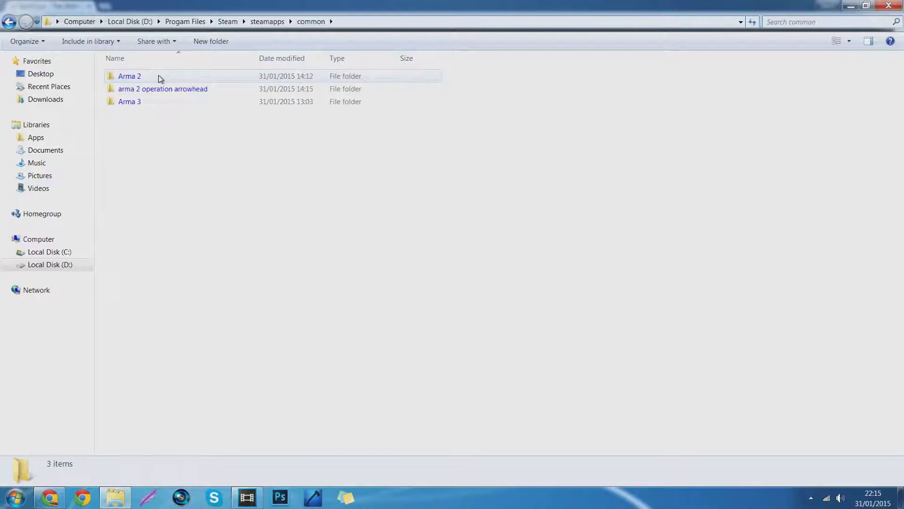
double_click(131, 78)
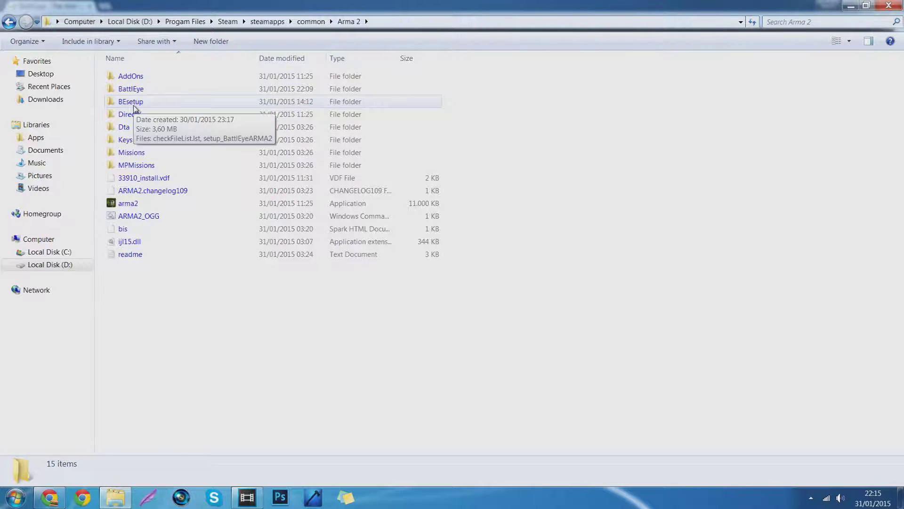
Step: Look inside BEsetup at the setup_BattlEyeARMA2 installer, then return and select the BattlEye folder
double_click(134, 105)
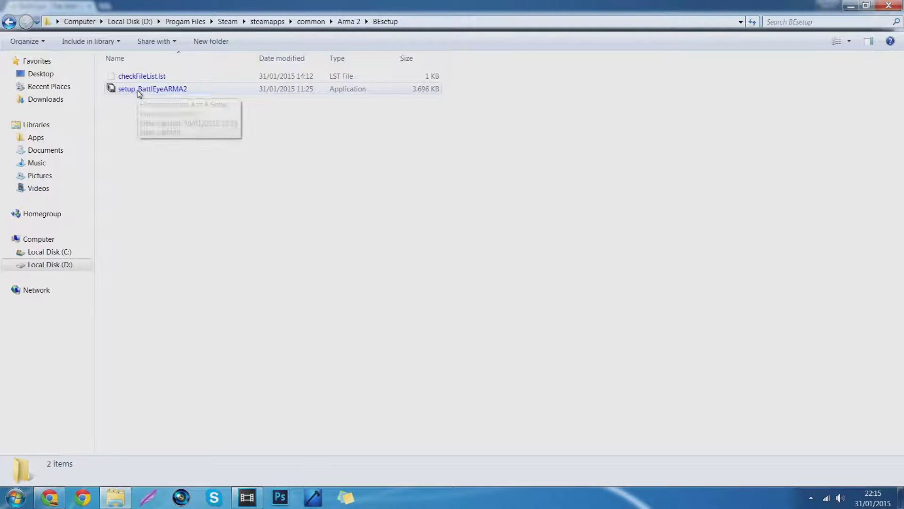
left_click(141, 94)
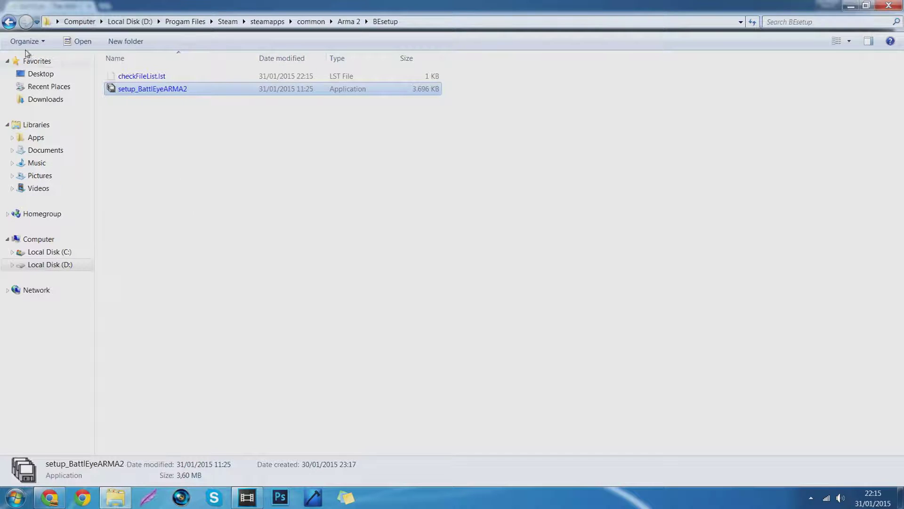
left_click(9, 21)
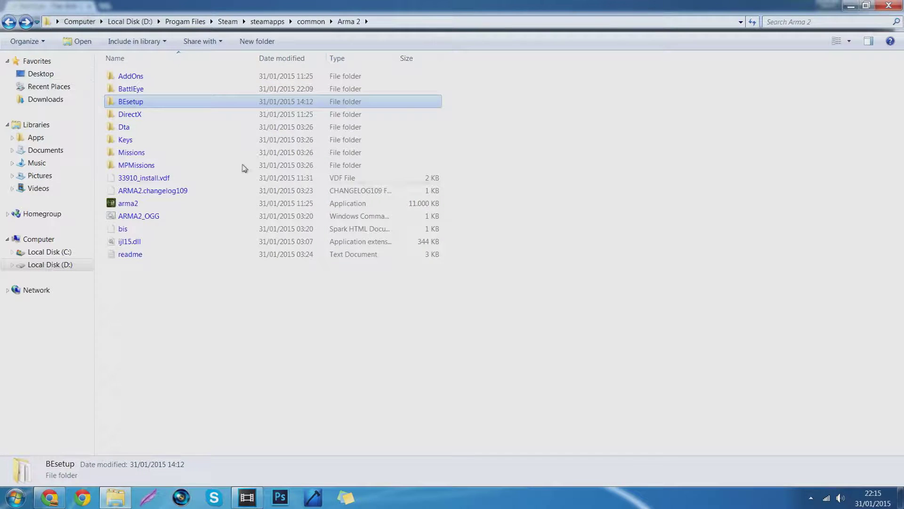
left_click(142, 89)
Step: Drag BEClient (1).dll into the Arma 2 BattlEye folder, then delete that duplicate to the Recycle Bin
double_click(174, 90)
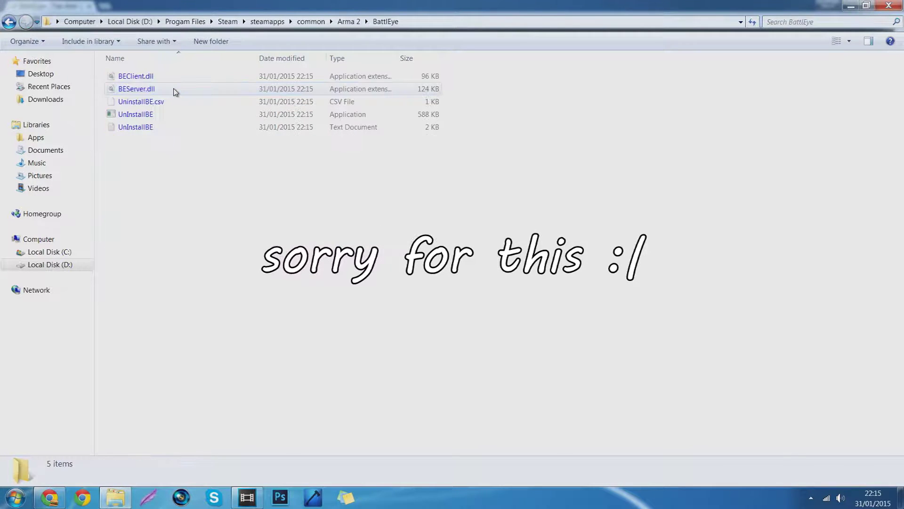
left_click(59, 498)
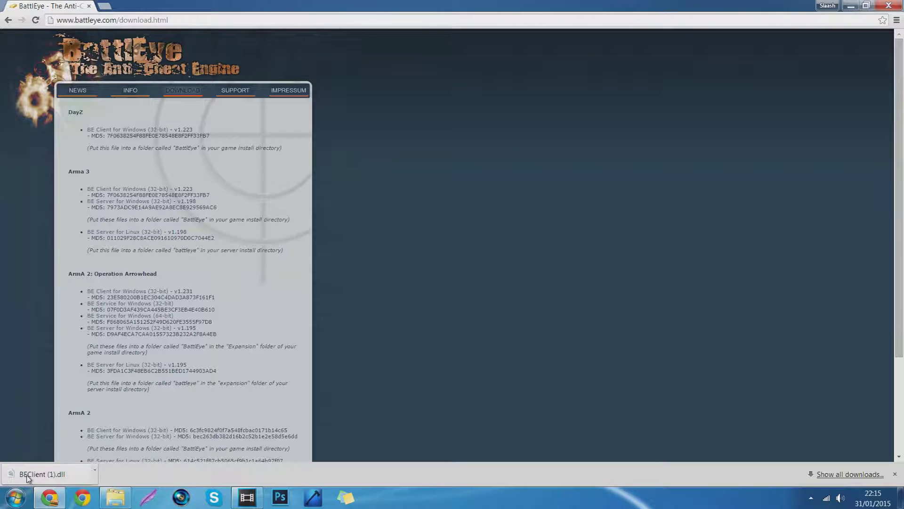
left_click_drag(29, 478, 157, 154)
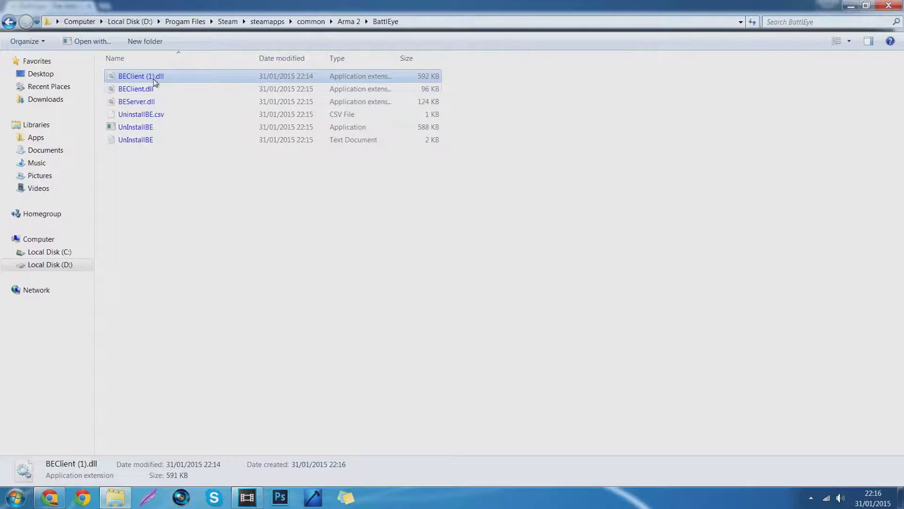
key("Delete")
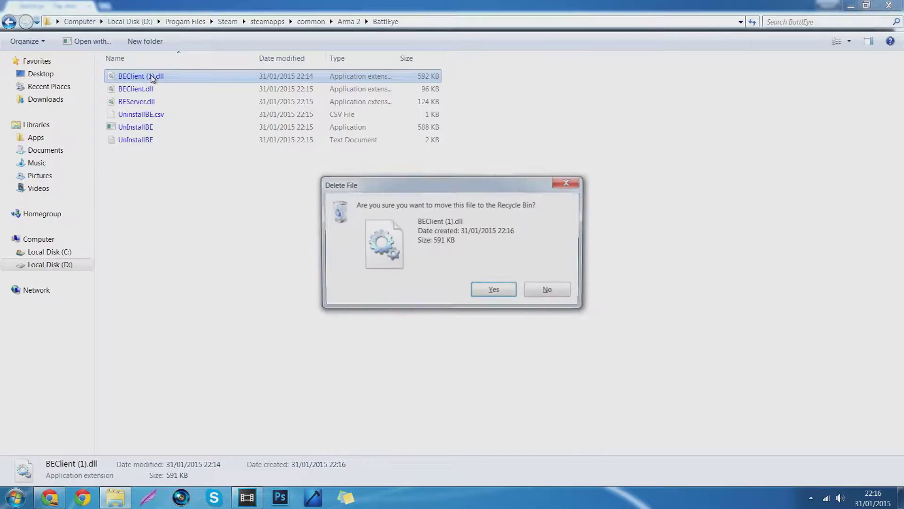
key("Return")
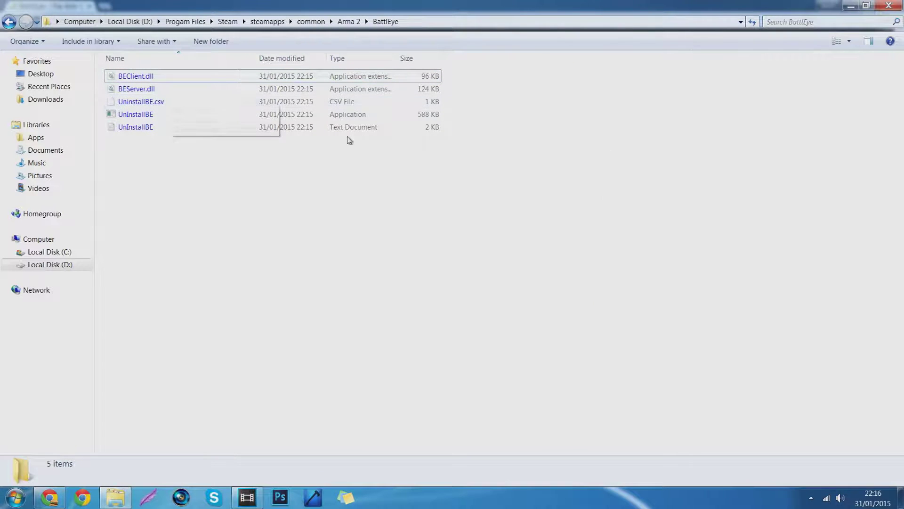
Step: Drag the downloaded BEClient file from Chrome's download bar again and return to the BattlEye folder
left_click(49, 497)
left_click_drag(57, 472, 61, 500)
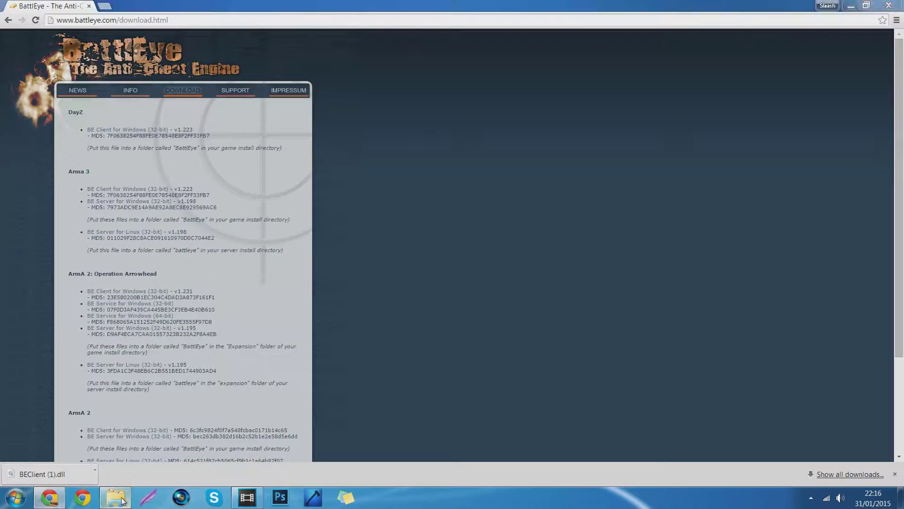
left_click(115, 497)
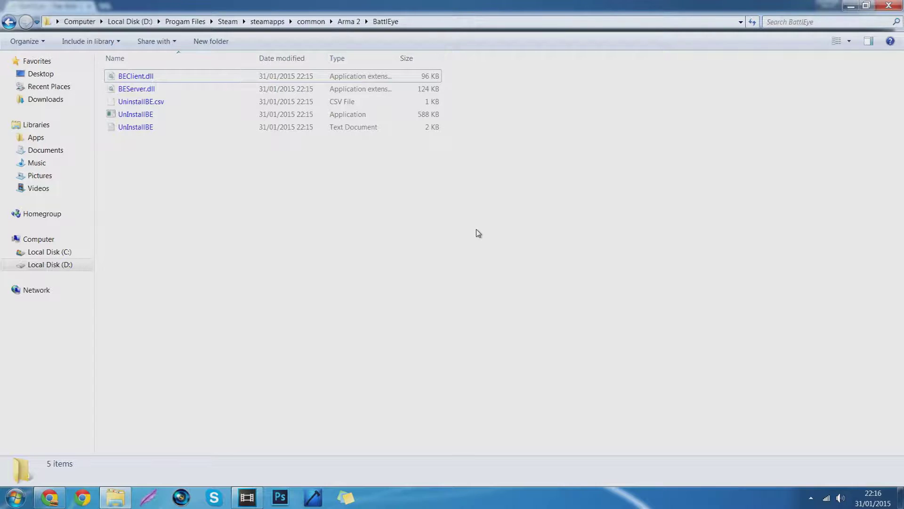
Step: Open arma 2 operation arrowhead\Expansion\BattlEye and drag BEClient.dll from Chrome's download bar into it
left_click(9, 22)
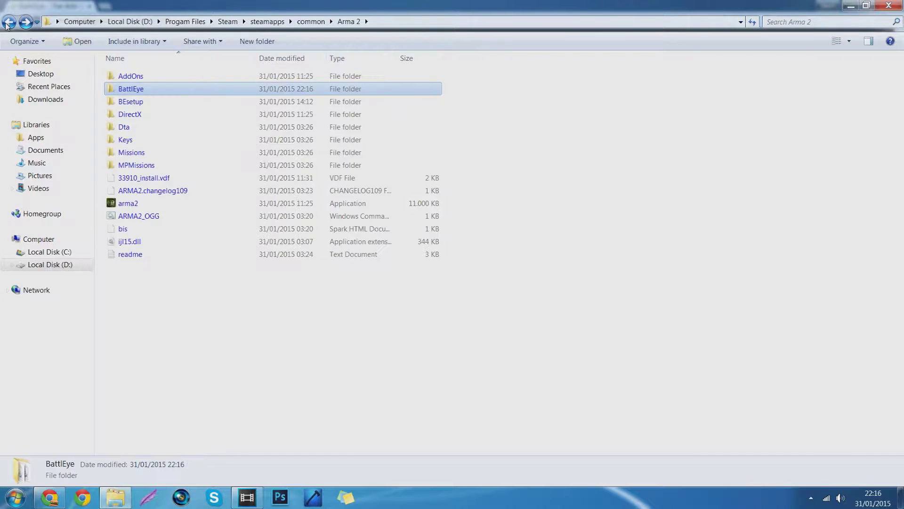
left_click(9, 22)
double_click(143, 91)
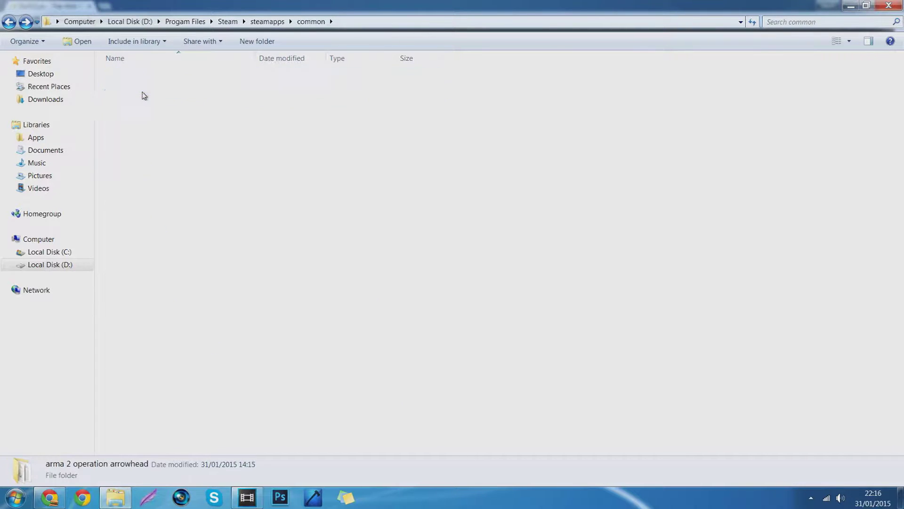
double_click(125, 167)
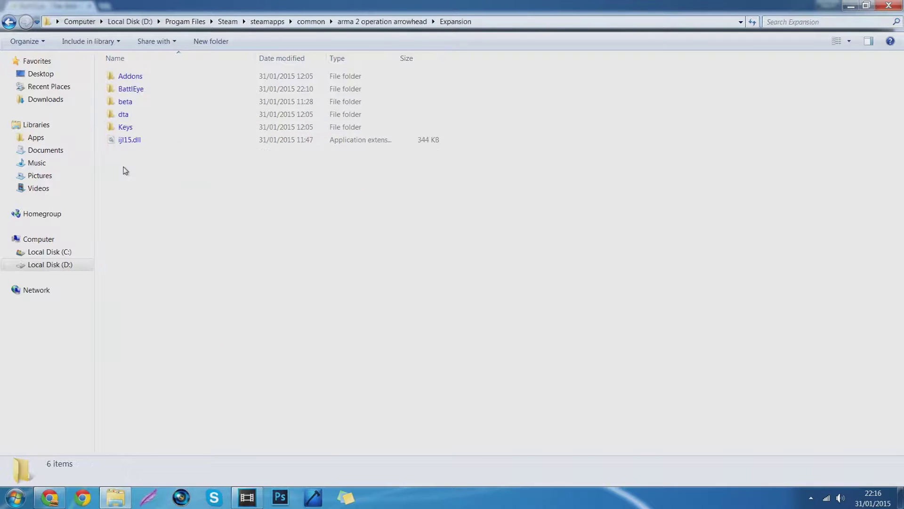
double_click(133, 91)
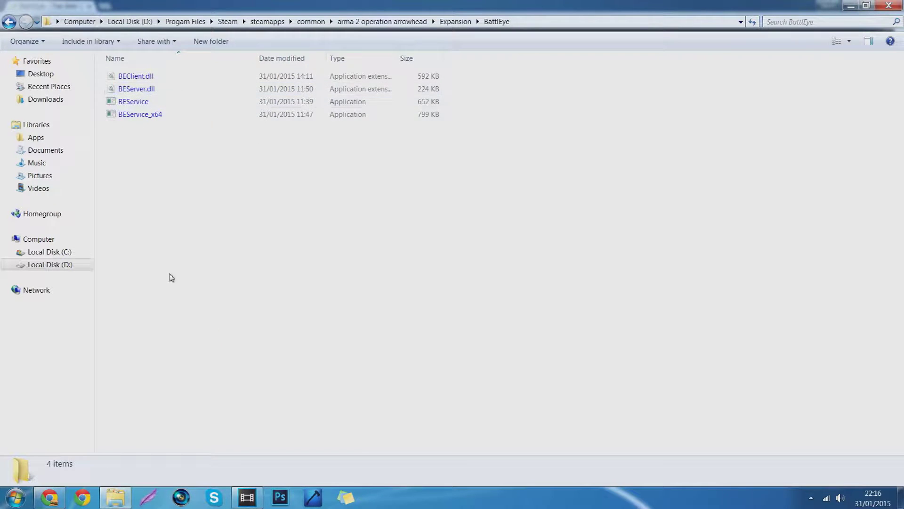
left_click(47, 503)
left_click_drag(47, 478, 54, 504)
Step: Switch back to the BattlEye download page in Chrome
left_click(49, 497)
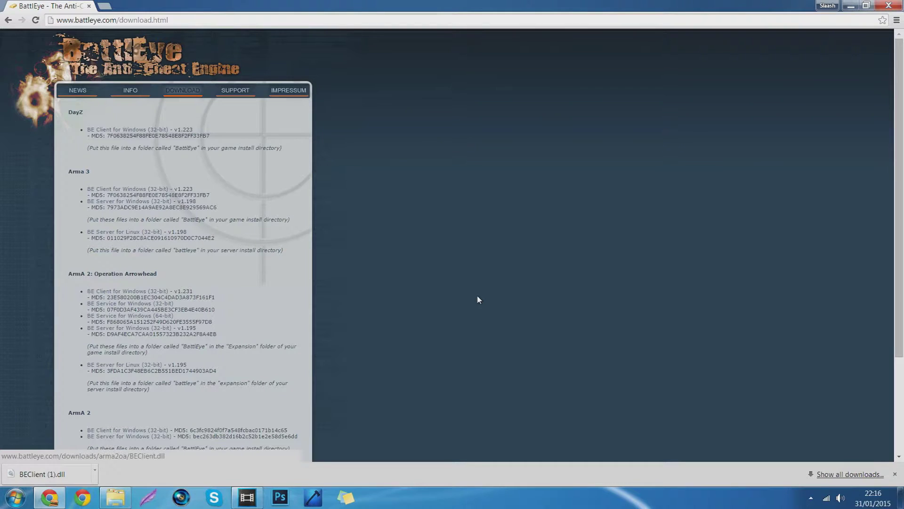